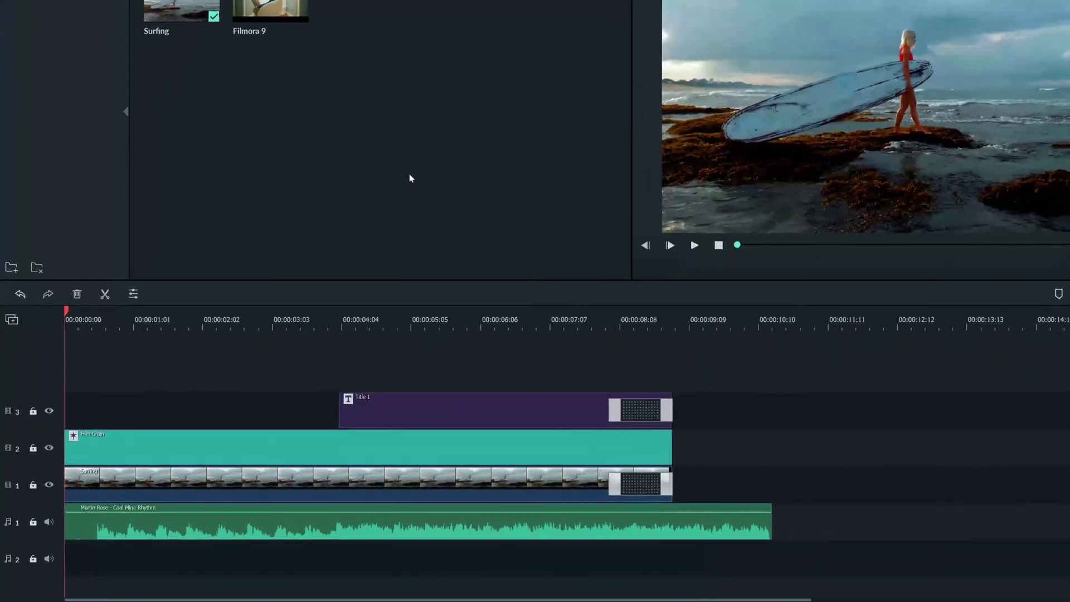
- Add a fade-in and a fade-out to the music clip, then undo both
{"action": "mouse_move", "coordinate": [215, 489]}
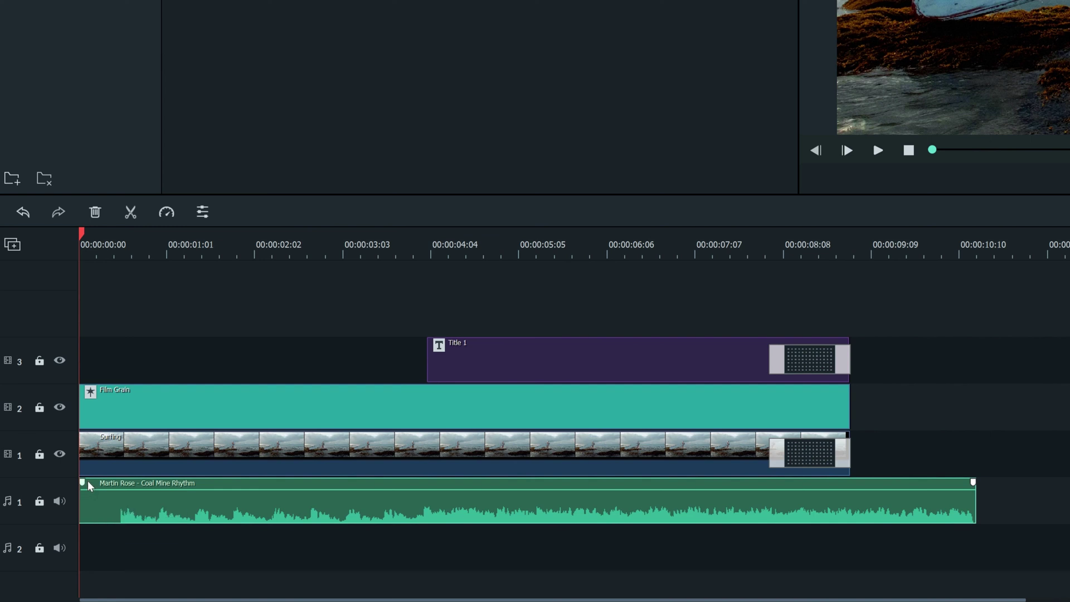
{"action": "left_click_drag", "start_coordinate": [86, 481], "coordinate": [132, 484]}
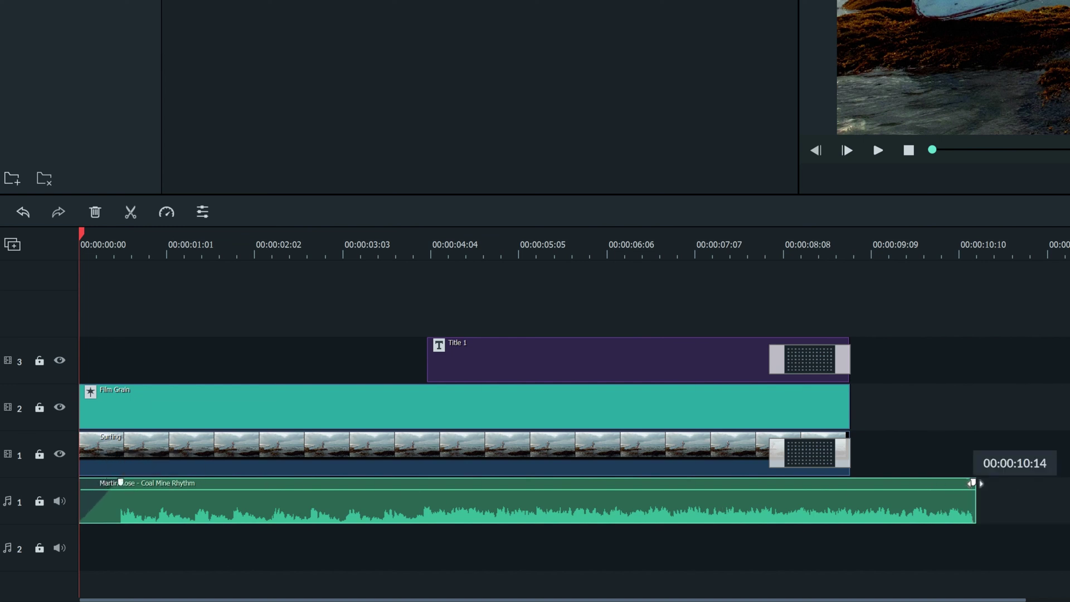
{"action": "left_click_drag", "start_coordinate": [973, 483], "coordinate": [932, 483]}
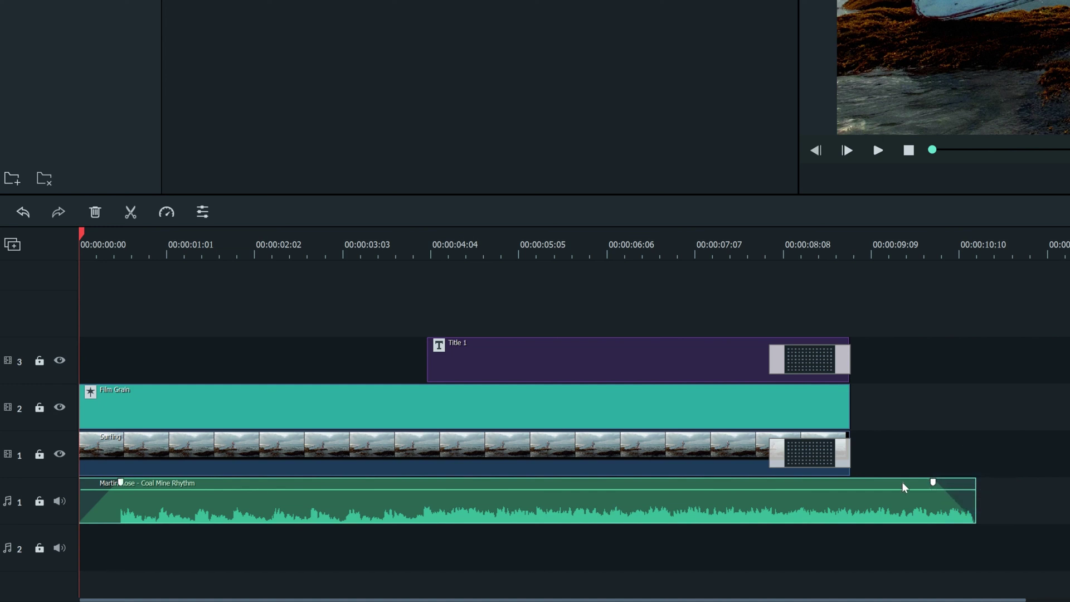
{"action": "key", "text": "ctrl+z"}
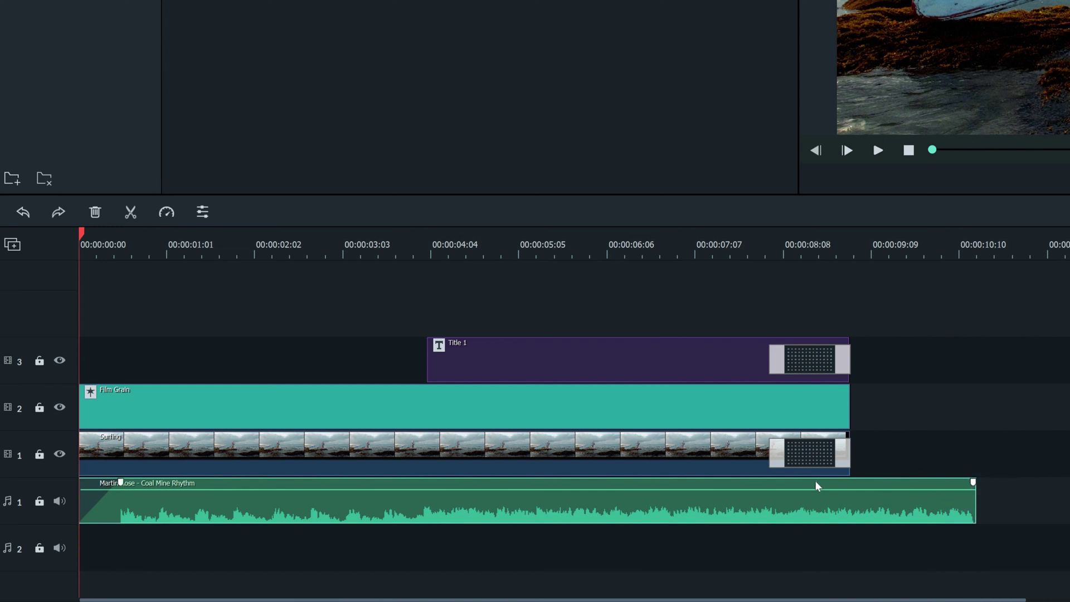
{"action": "key", "text": "ctrl+z"}
- In the music clip's audio settings, try a longer fade-in and raise pitch to 3.00, then reset it
{"action": "left_click", "coordinate": [689, 504]}
{"action": "double_click", "coordinate": [689, 504]}
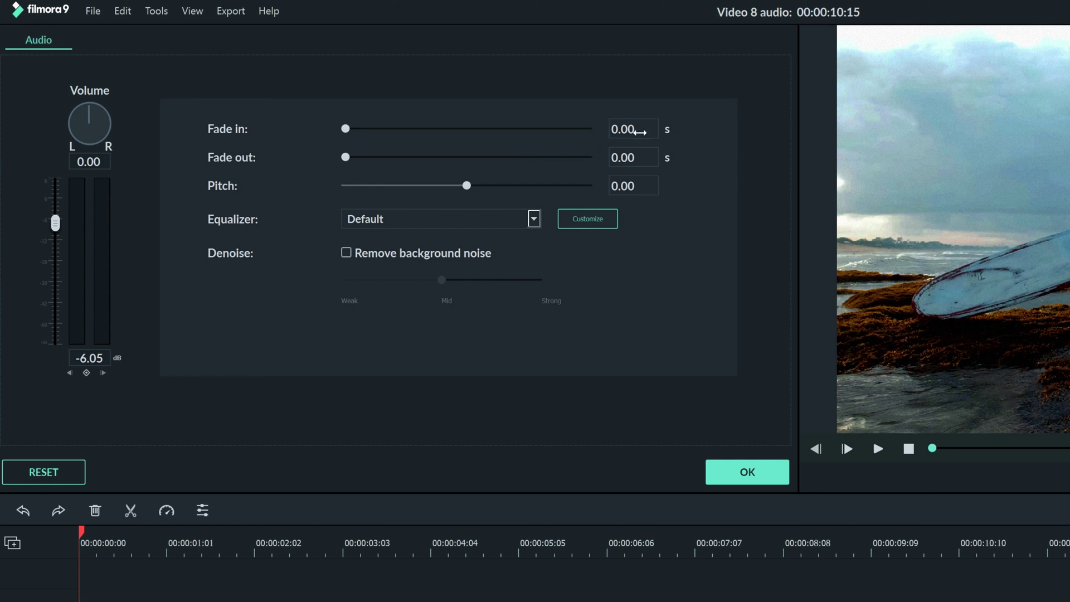
{"action": "mouse_move", "coordinate": [650, 130]}
{"action": "left_mouse_down"}
{"action": "mouse_move", "coordinate": [718, 131]}
{"action": "mouse_move", "coordinate": [649, 128]}
{"action": "left_mouse_up"}
{"action": "left_click_drag", "start_coordinate": [466, 187], "coordinate": [505, 192]}
{"action": "left_click", "coordinate": [693, 185]}
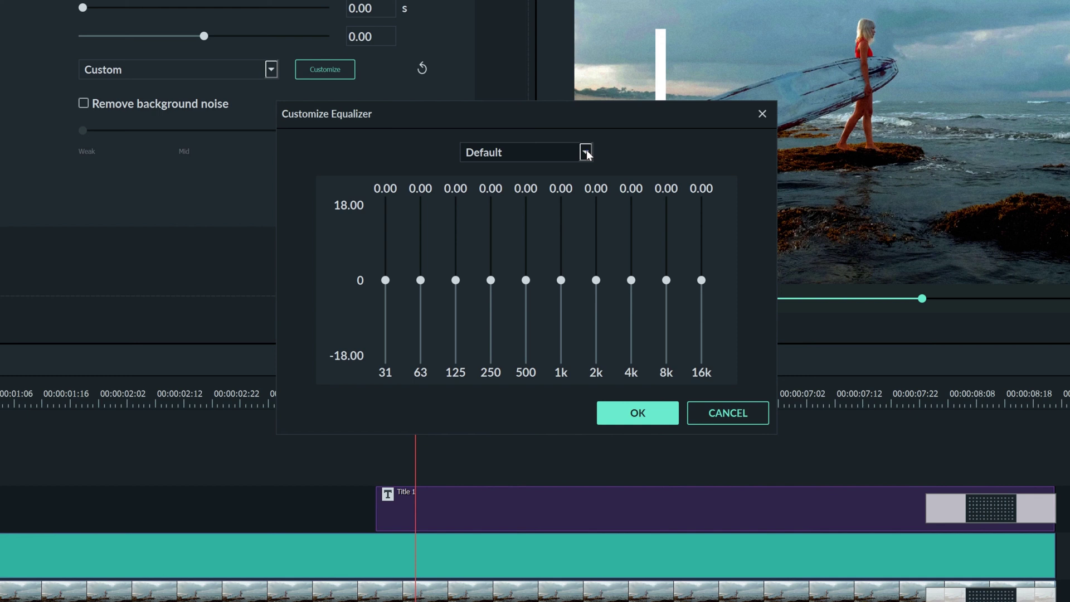
- Try the Pop and then the Rock'n'Roll equalizer presets on the music
{"action": "left_click", "coordinate": [586, 152]}
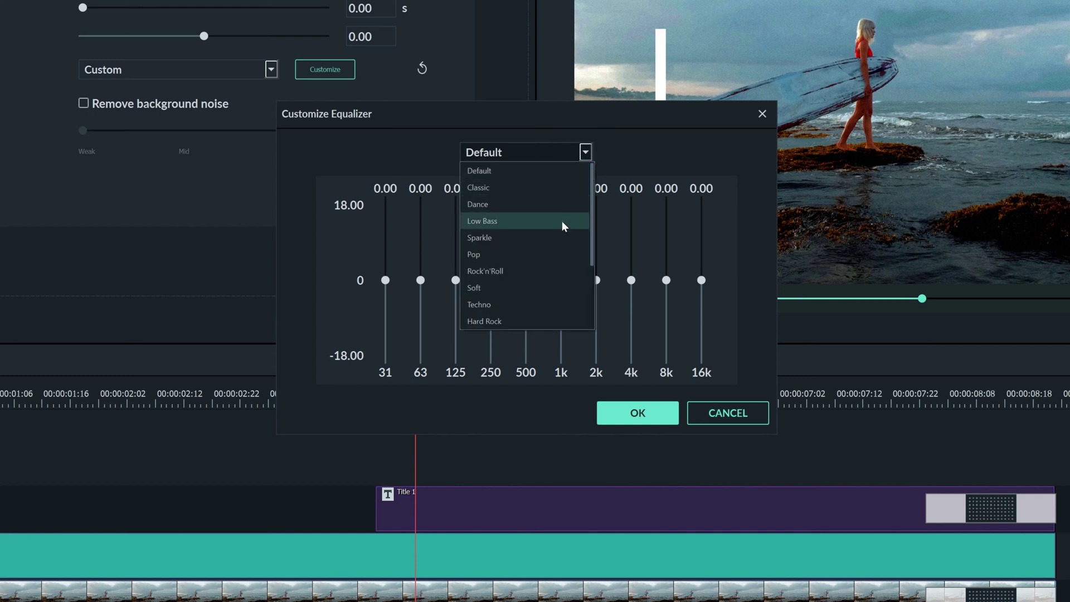
{"action": "left_click", "coordinate": [557, 253]}
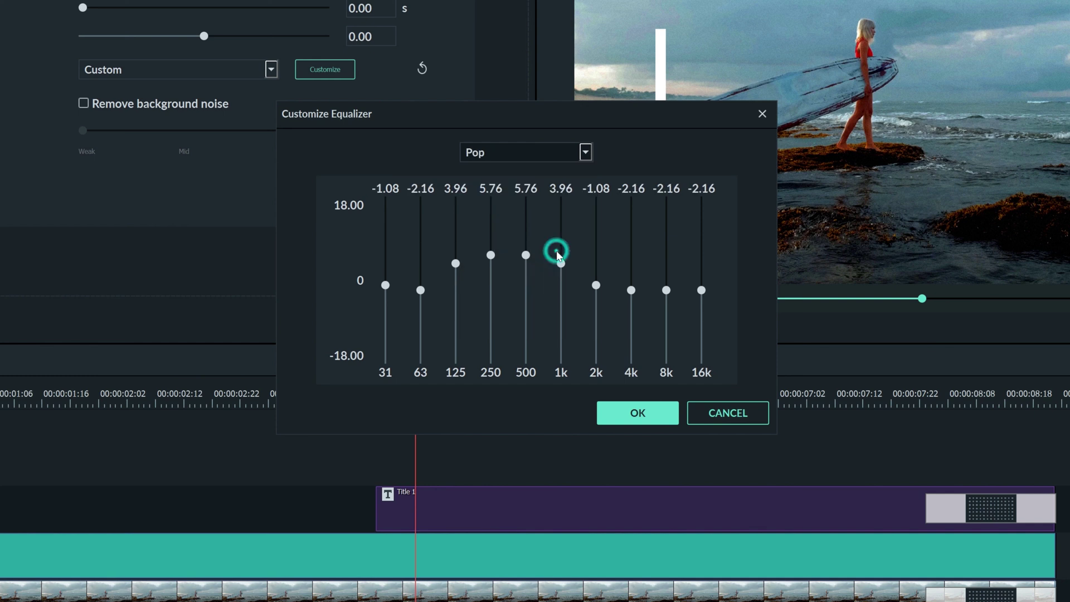
{"action": "left_click", "coordinate": [585, 153]}
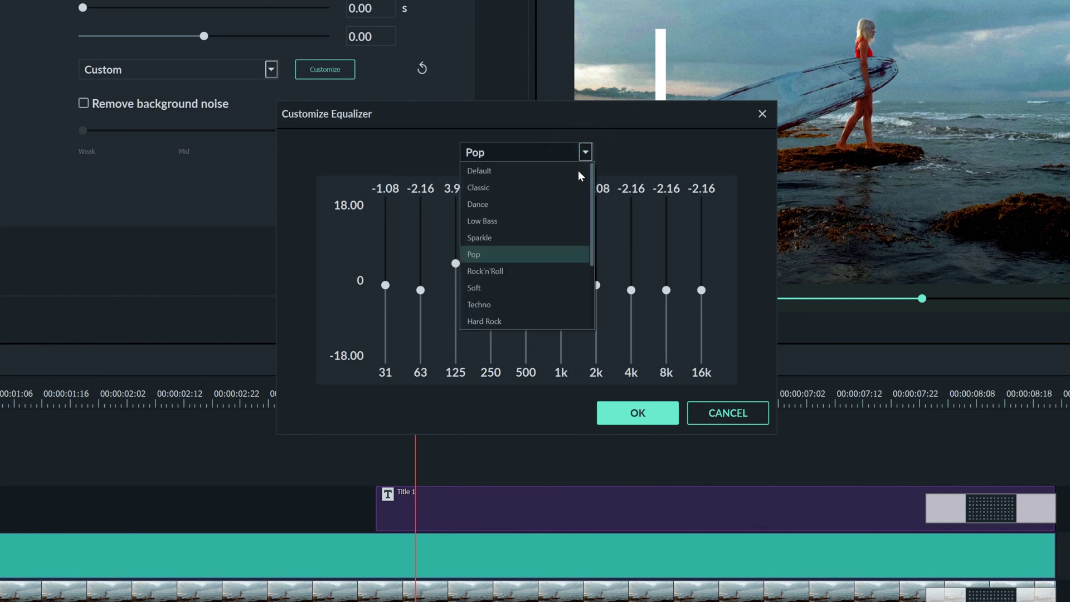
{"action": "left_click", "coordinate": [563, 271]}
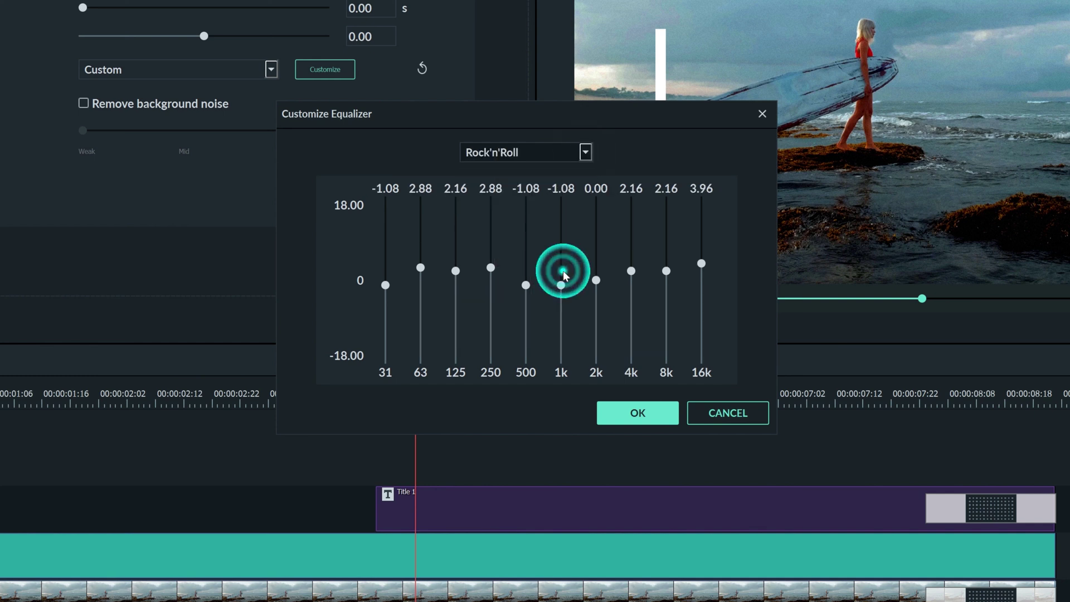
- Switch the equalizer to Custom and cut the 31 Hz band to -13.07
{"action": "left_click", "coordinate": [585, 152]}
{"action": "scroll", "coordinate": [560, 282], "scroll_direction": "down", "scroll_amount": 3}
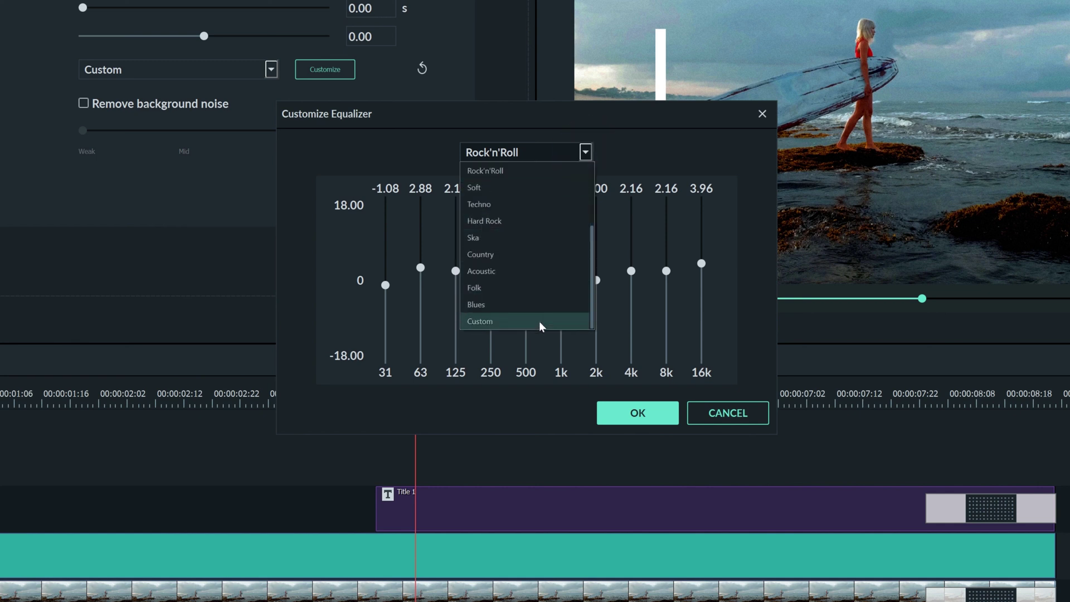
{"action": "left_click", "coordinate": [539, 321]}
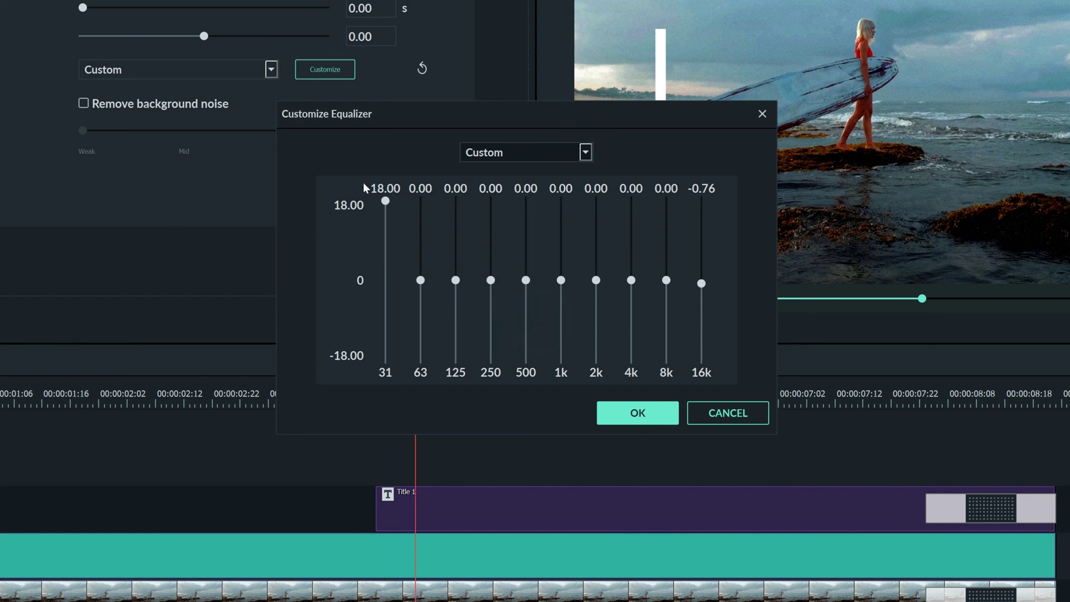
{"action": "left_click_drag", "start_coordinate": [386, 202], "coordinate": [387, 339]}
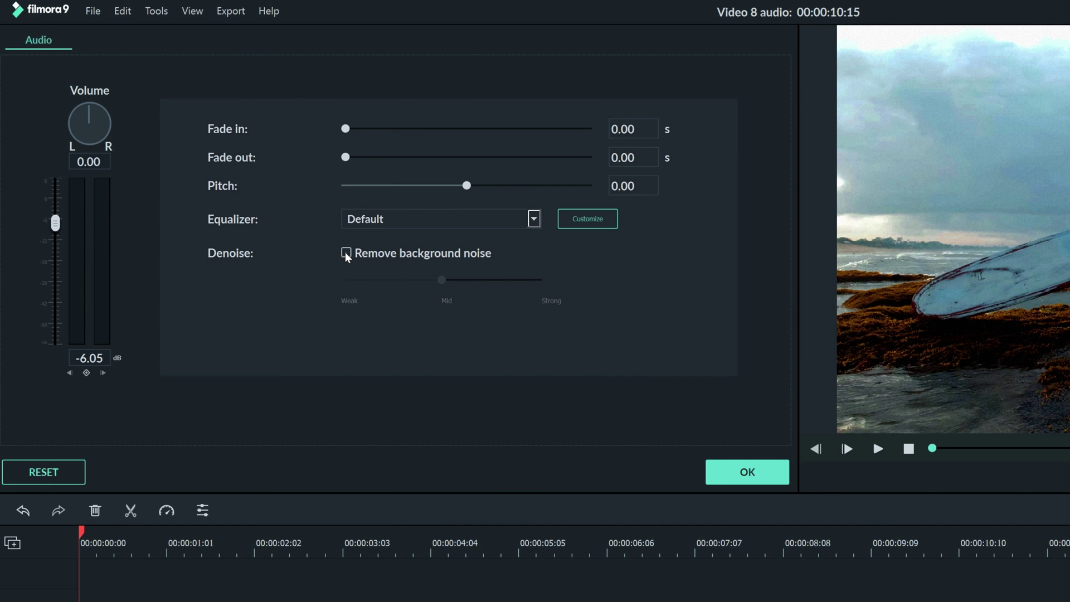
- Play the preview, then turn Remove background noise on and back off
{"action": "left_click", "coordinate": [880, 149]}
{"action": "left_click", "coordinate": [345, 252]}
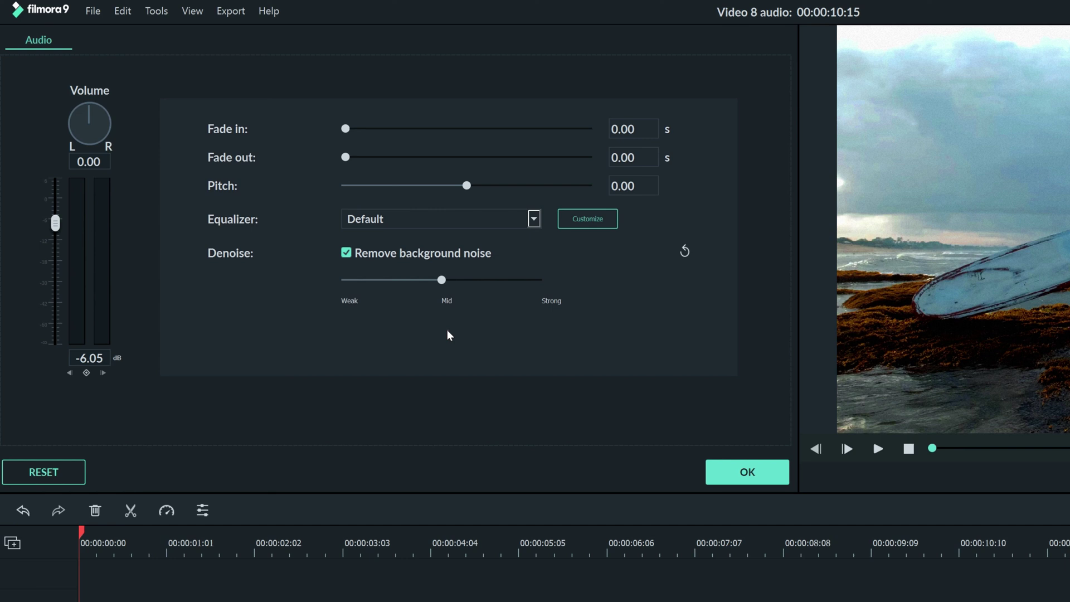
{"action": "left_click", "coordinate": [346, 254]}
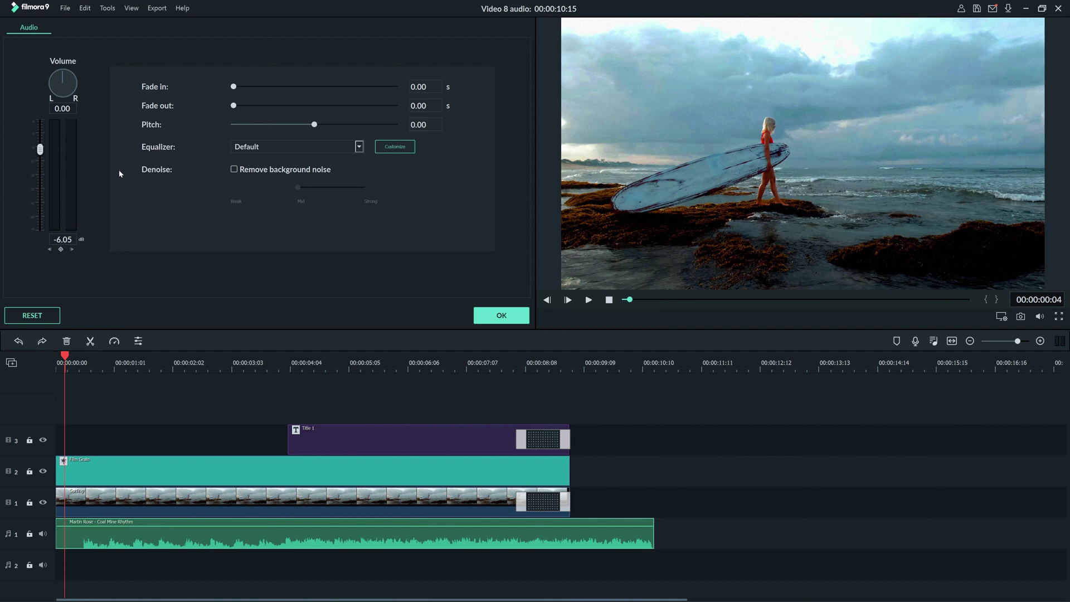
- Shift the music's left-right balance toward the left to -7.91
{"action": "left_click", "coordinate": [60, 84]}
{"action": "left_click_drag", "start_coordinate": [80, 83], "coordinate": [38, 82]}
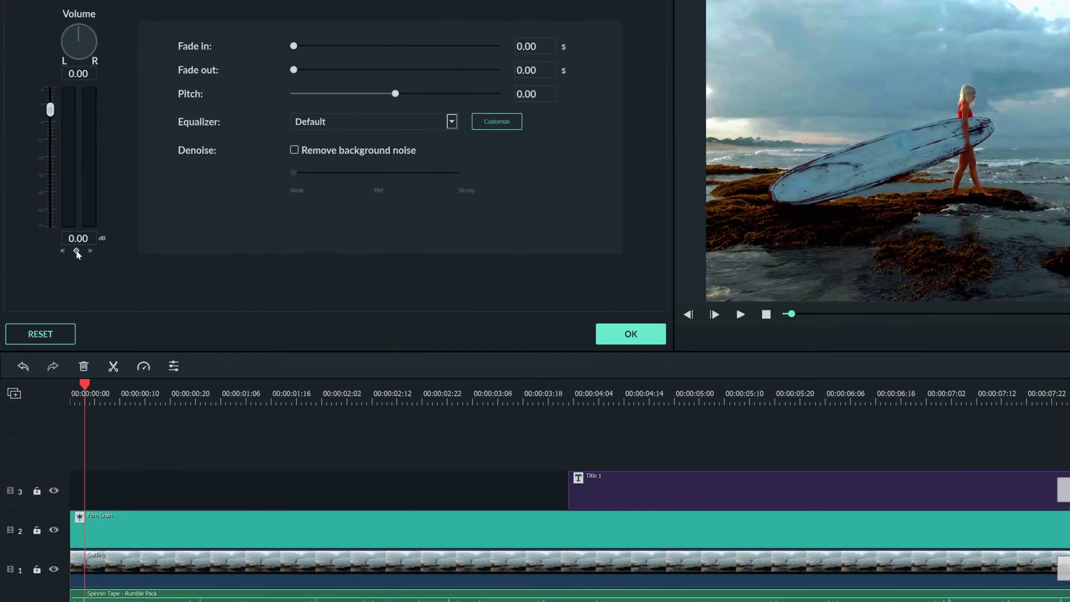
- Add music volume keyframes at the start and at 00:00:04:02, then move the playhead to 00:00:08:04
{"action": "left_click", "coordinate": [77, 251]}
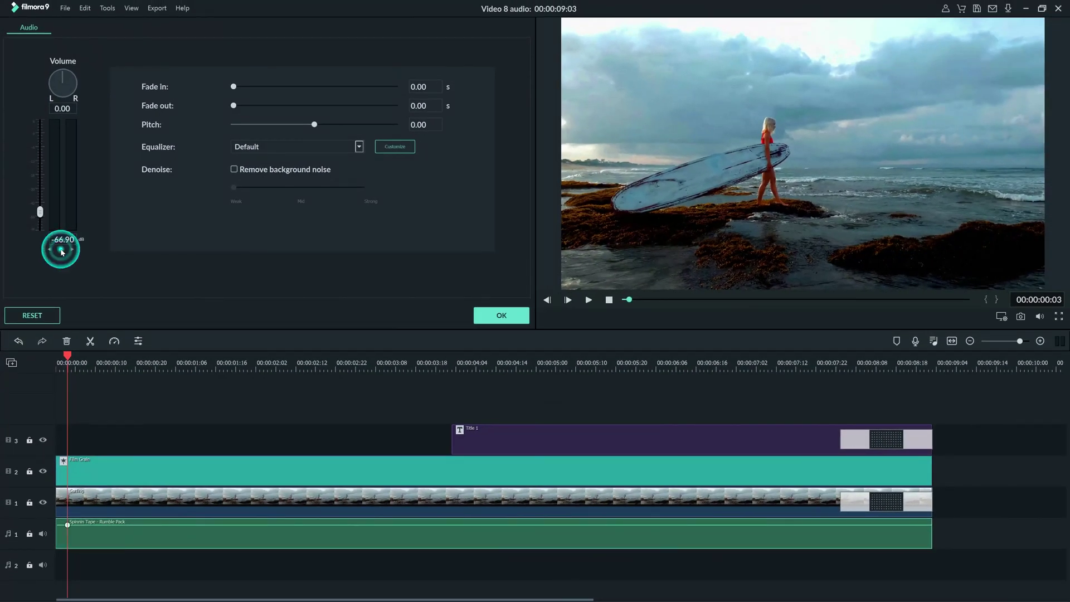
{"action": "left_click_drag", "start_coordinate": [67, 354], "coordinate": [435, 371]}
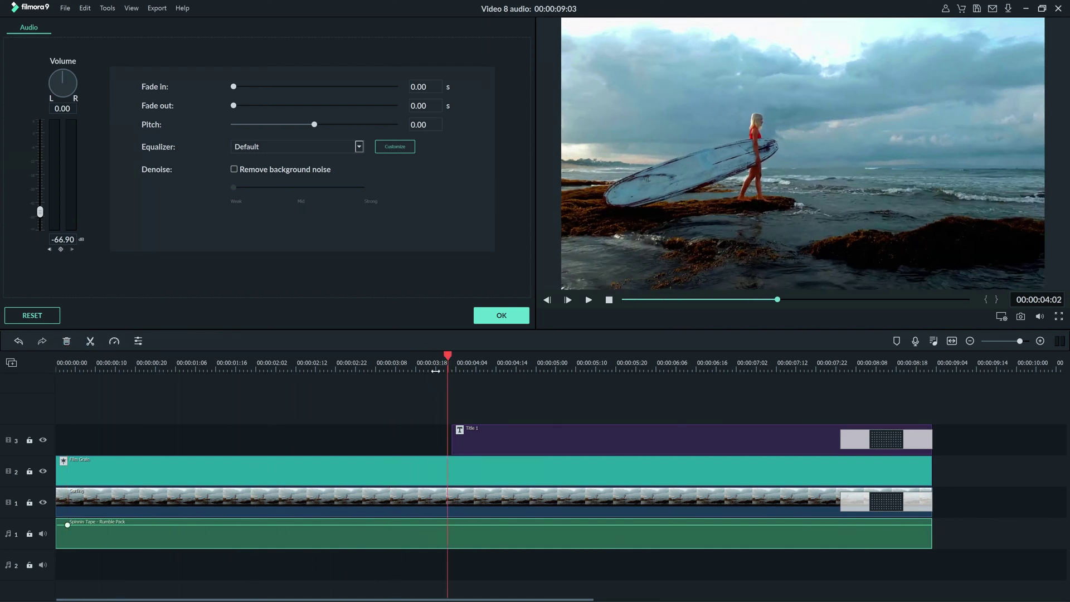
{"action": "left_click", "coordinate": [61, 250]}
{"action": "left_click_drag", "start_coordinate": [449, 359], "coordinate": [840, 365]}
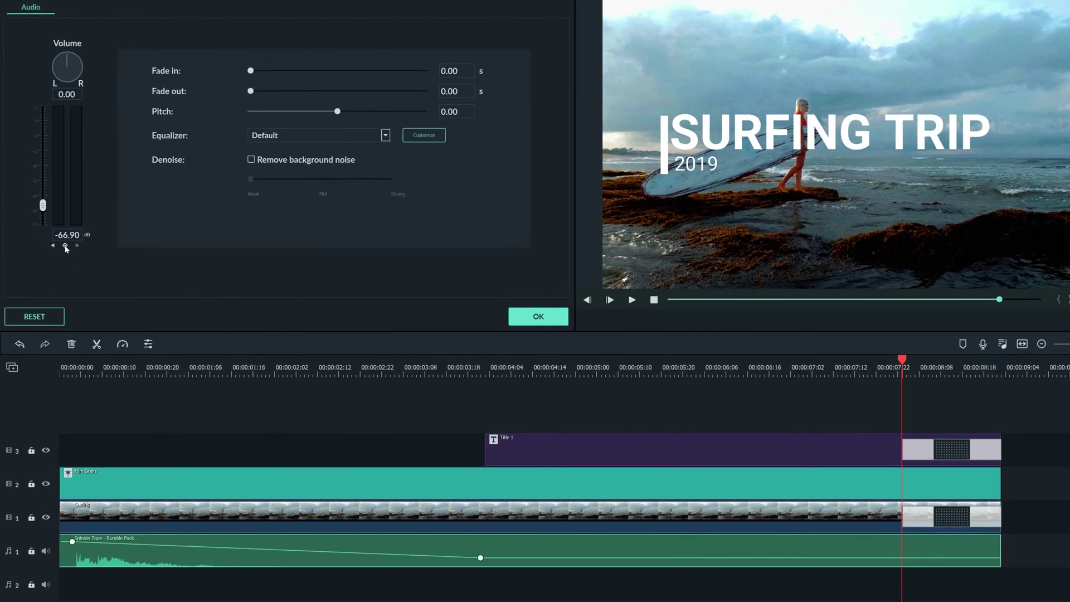
- Add a third volume keyframe at 00:00:08:04 and adjust the volume at the middle keyframe
{"action": "left_click", "coordinate": [61, 250]}
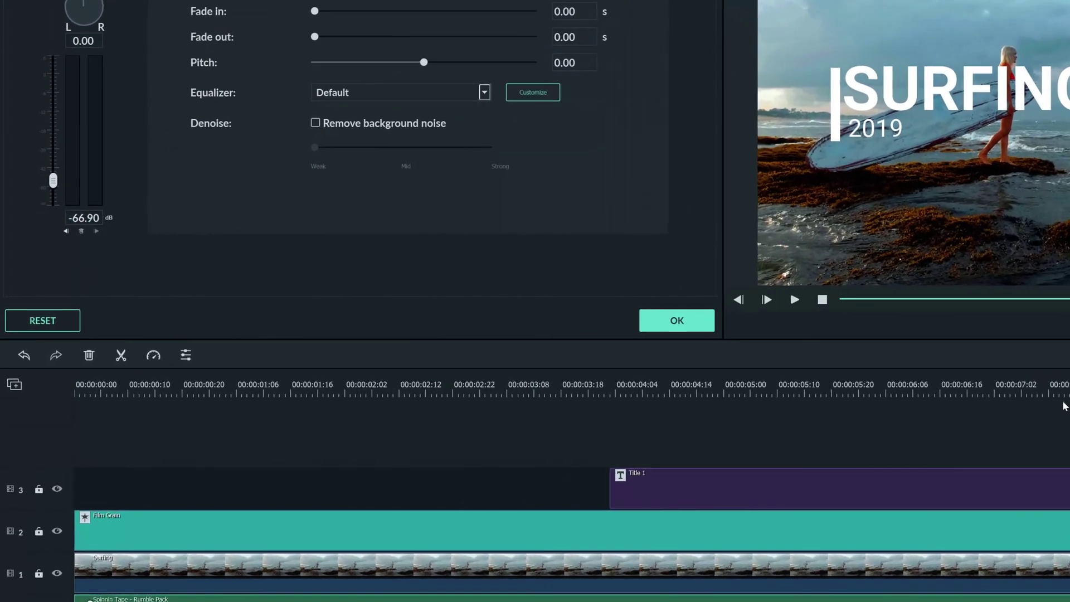
{"action": "left_click", "coordinate": [66, 231]}
{"action": "left_click", "coordinate": [66, 231]}
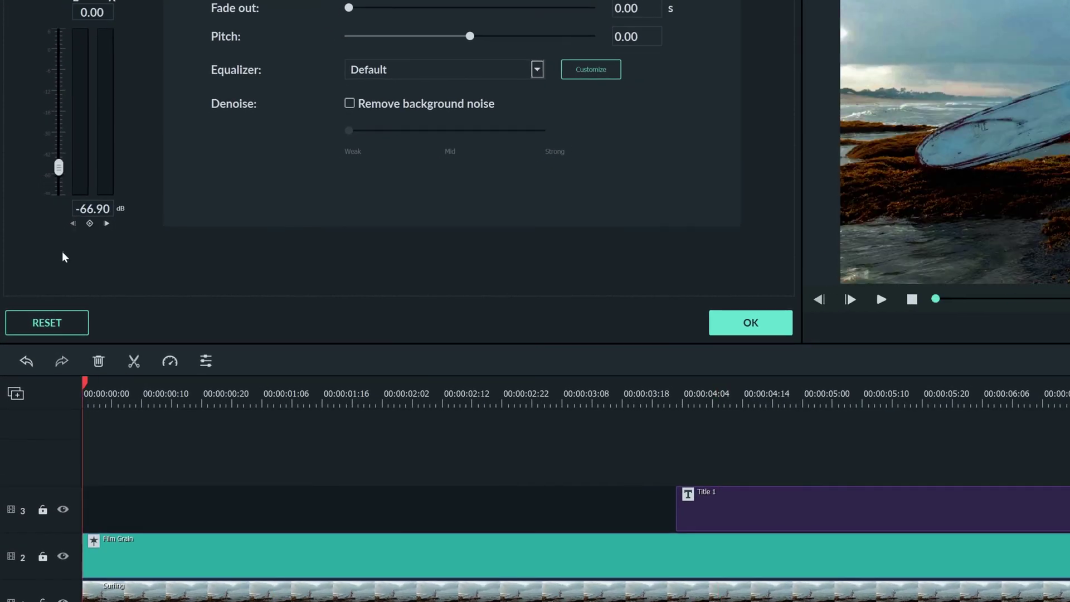
{"action": "left_click", "coordinate": [107, 223]}
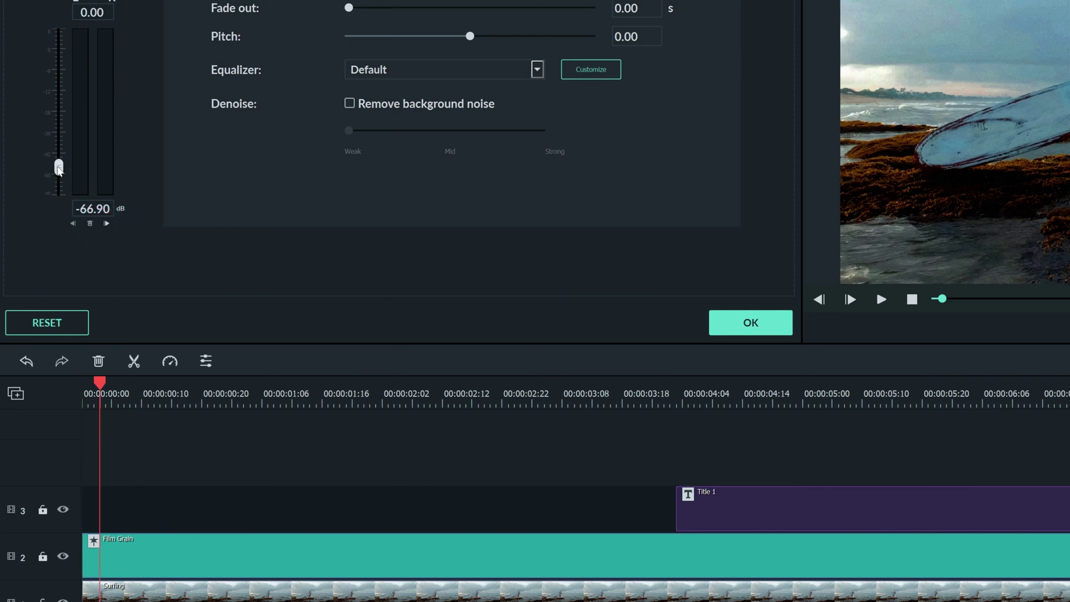
{"action": "left_click_drag", "start_coordinate": [58, 169], "coordinate": [60, 180]}
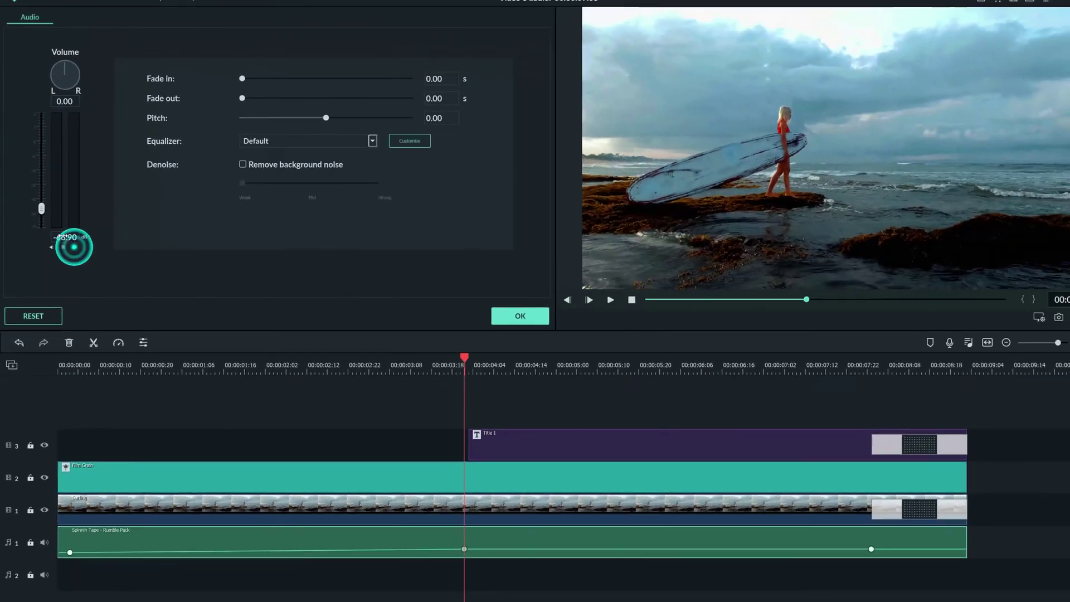
{"action": "left_click", "coordinate": [60, 171]}
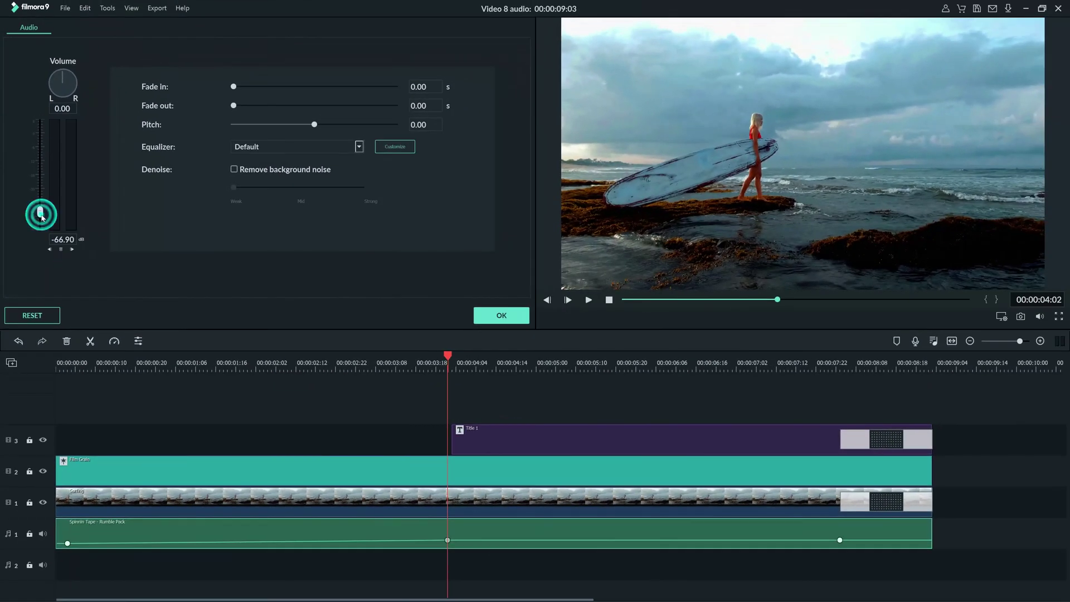
- Set the 00:00:08:04 keyframe to -90.80 dB and raise the middle keyframe to -6.05 dB
{"action": "left_click", "coordinate": [72, 249]}
{"action": "left_click_drag", "start_coordinate": [40, 212], "coordinate": [42, 223]}
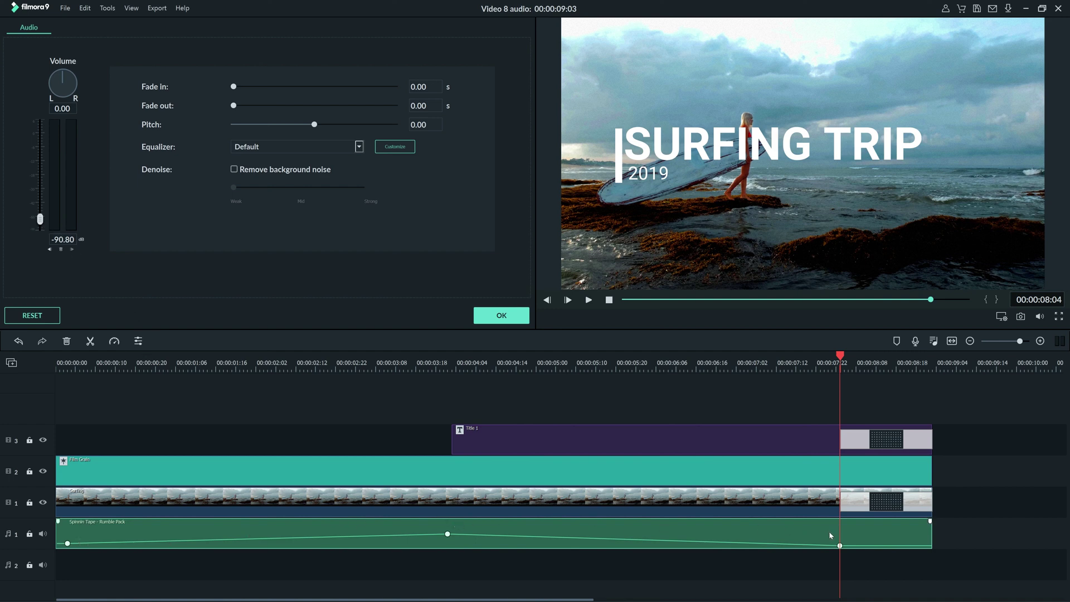
{"action": "left_click_drag", "start_coordinate": [447, 534], "coordinate": [447, 522]}
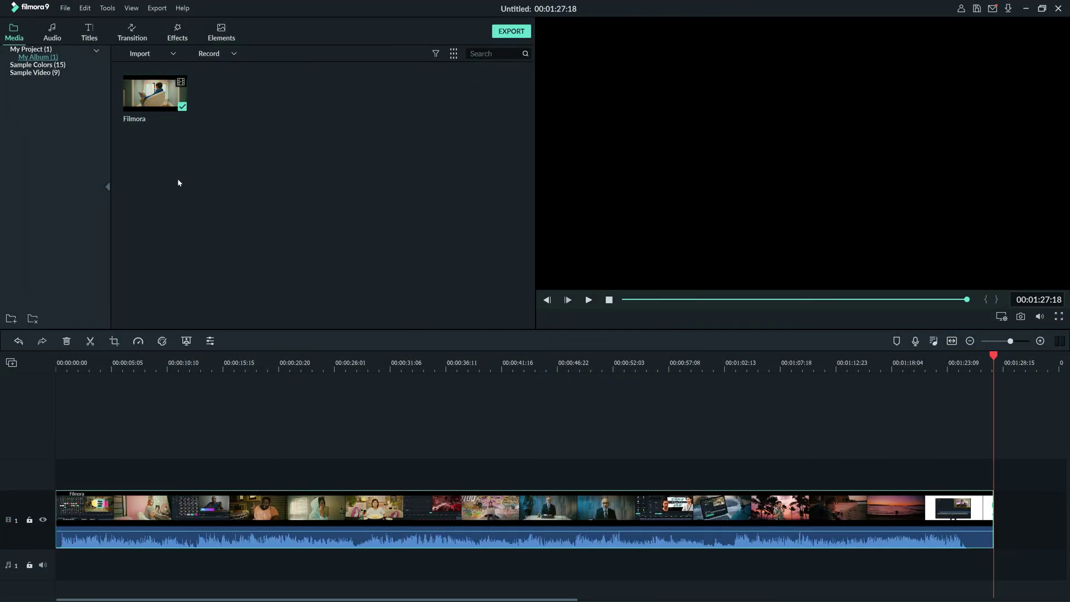
- Add the Filmora footage clip to the timeline and open its Audio settings
{"action": "left_click", "coordinate": [276, 505]}
{"action": "double_click", "coordinate": [276, 505]}
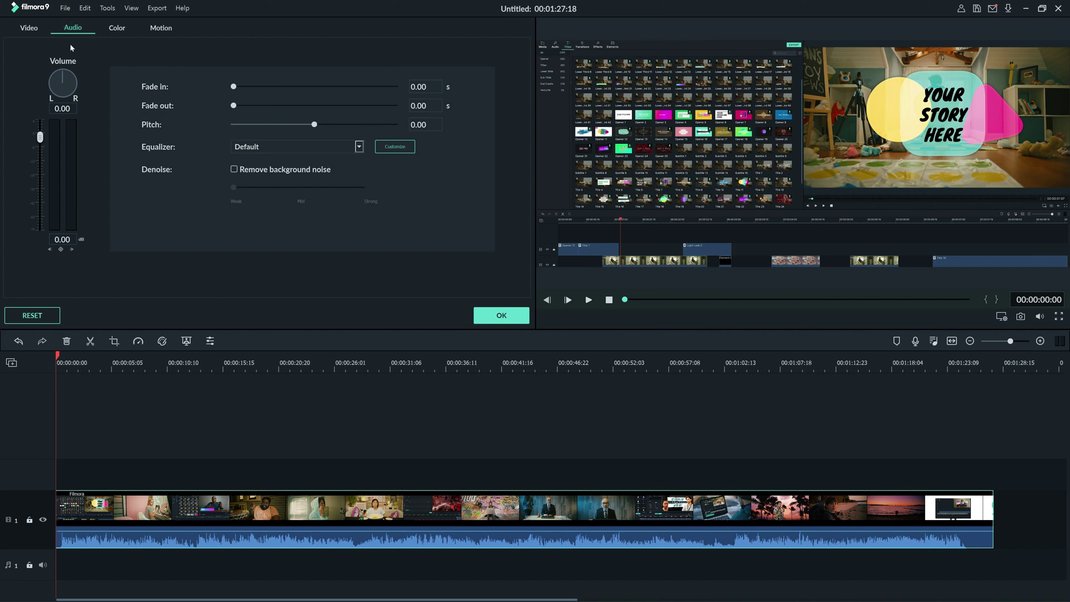
- Detach the Filmora clip's audio and trim both audio and video so the project ends at 00:00:57:01
{"action": "right_click", "coordinate": [199, 508]}
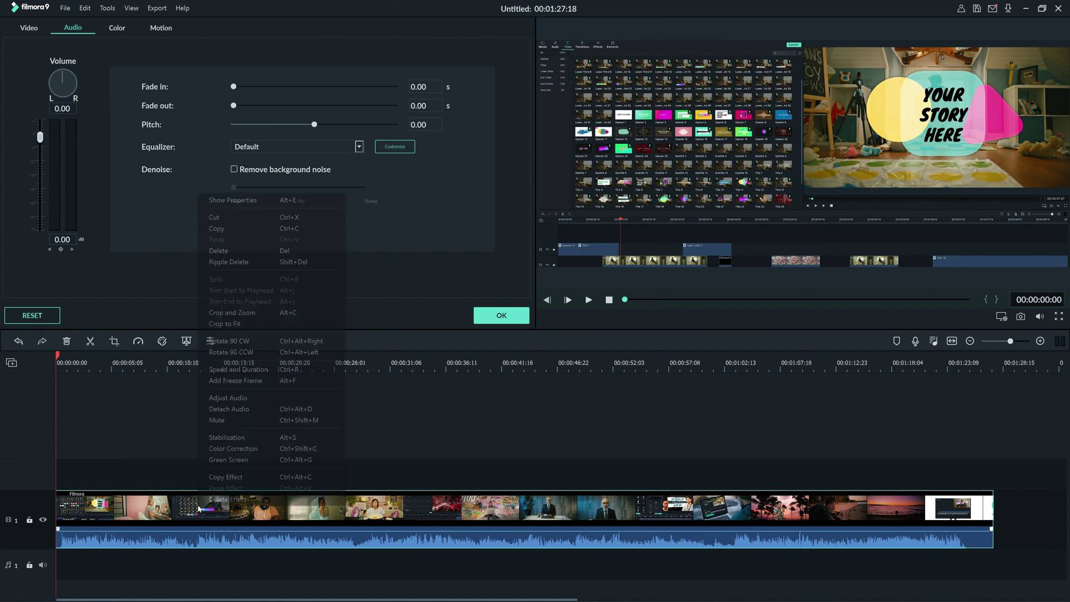
{"action": "left_click", "coordinate": [241, 414]}
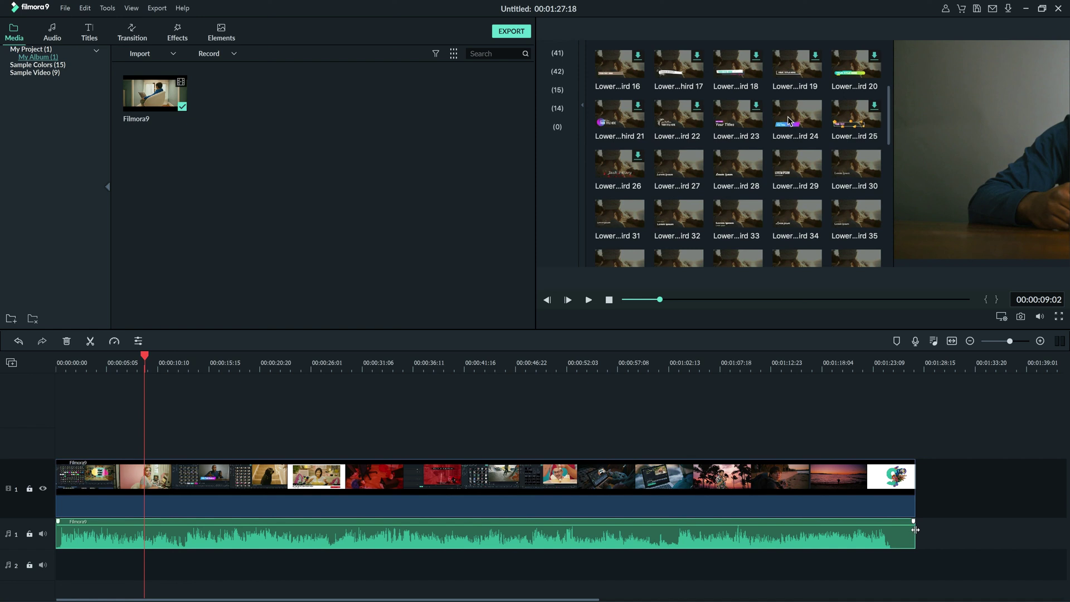
{"action": "left_click_drag", "start_coordinate": [915, 530], "coordinate": [616, 530]}
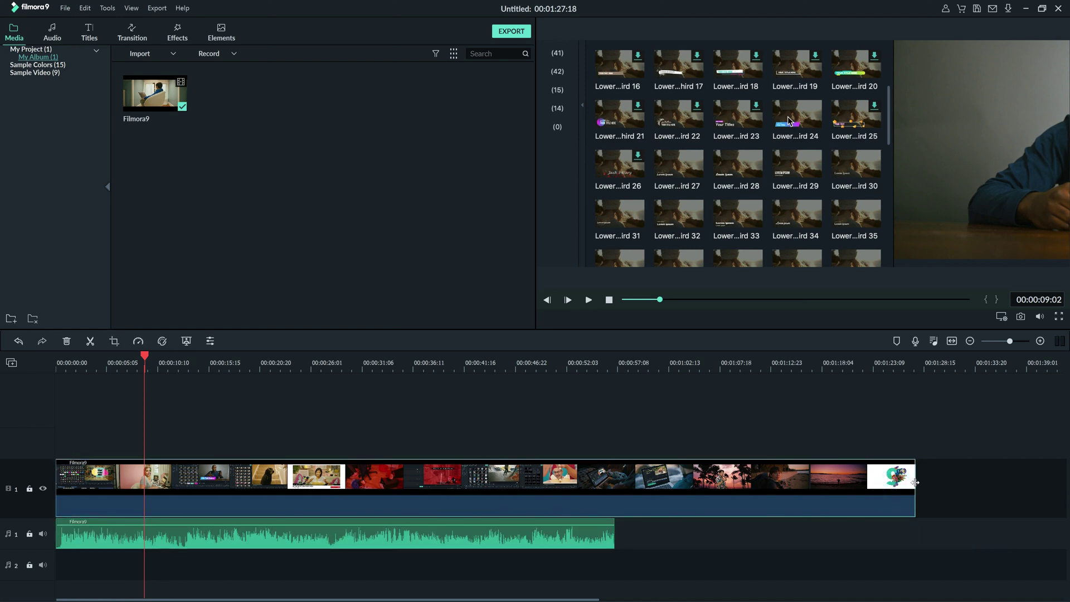
{"action": "left_click_drag", "start_coordinate": [915, 484], "coordinate": [614, 484]}
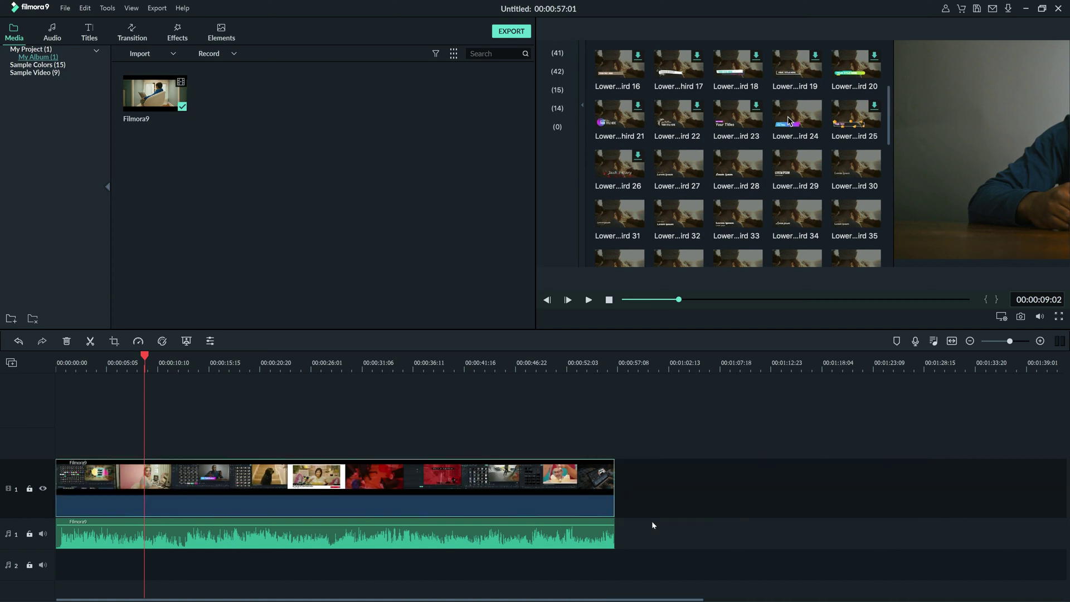
{"action": "left_click", "coordinate": [586, 533]}
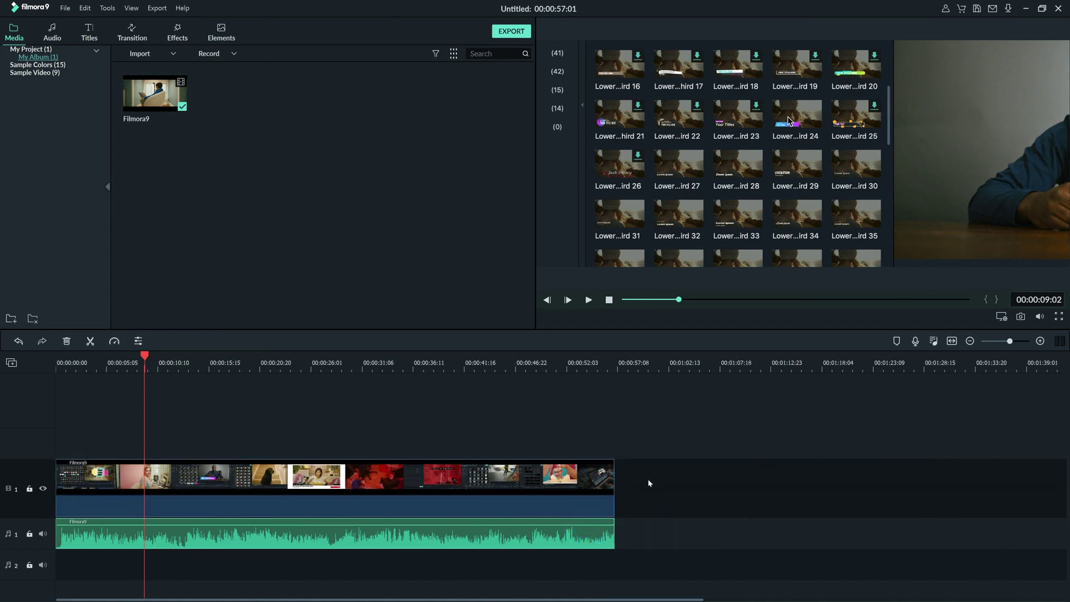